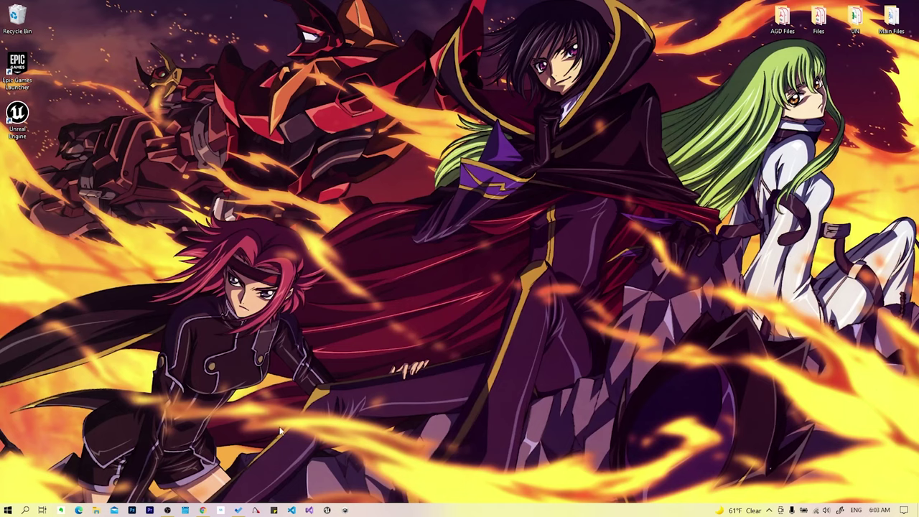
Step: Restore the Chrome window showing the Unreal Engine homepage
{"action": "left_click", "coordinate": [202, 510]}
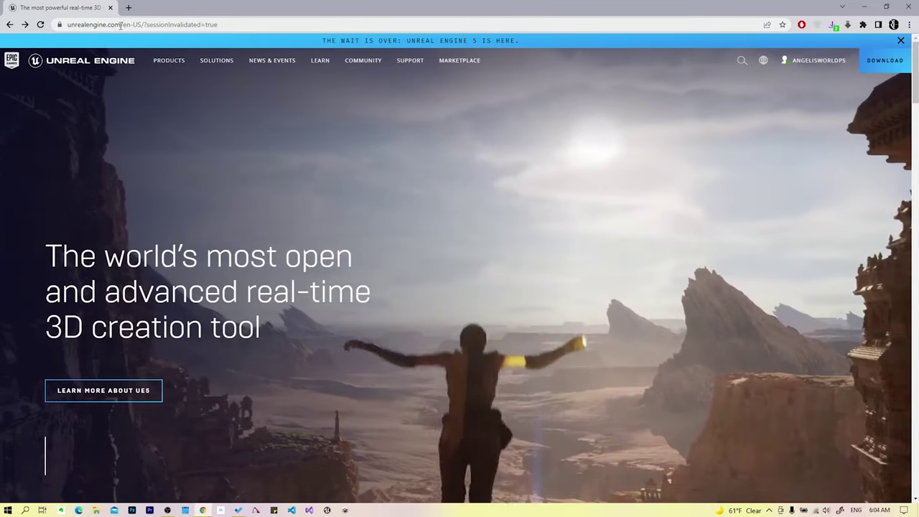
Step: Open the Unreal Engine download page and highlight its Windows 10 64-bit system requirements
{"action": "mouse_move", "coordinate": [169, 60]}
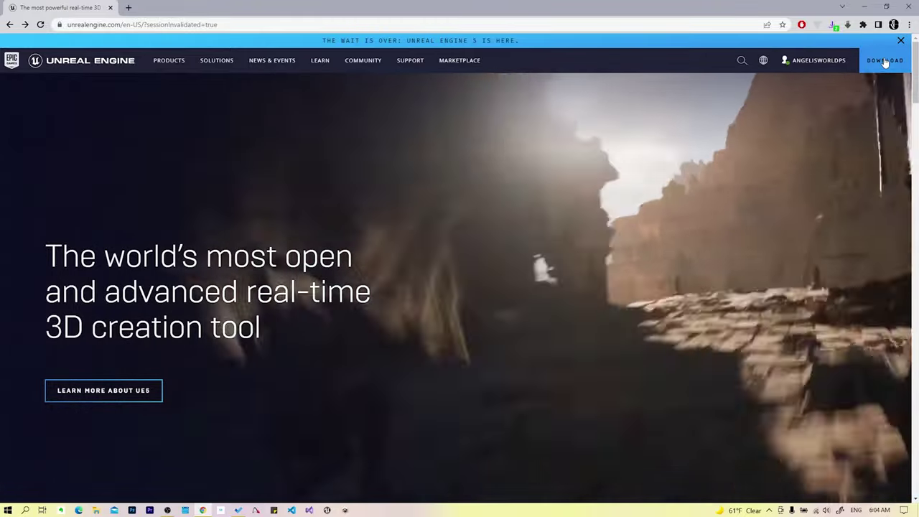
{"action": "left_click", "coordinate": [886, 62]}
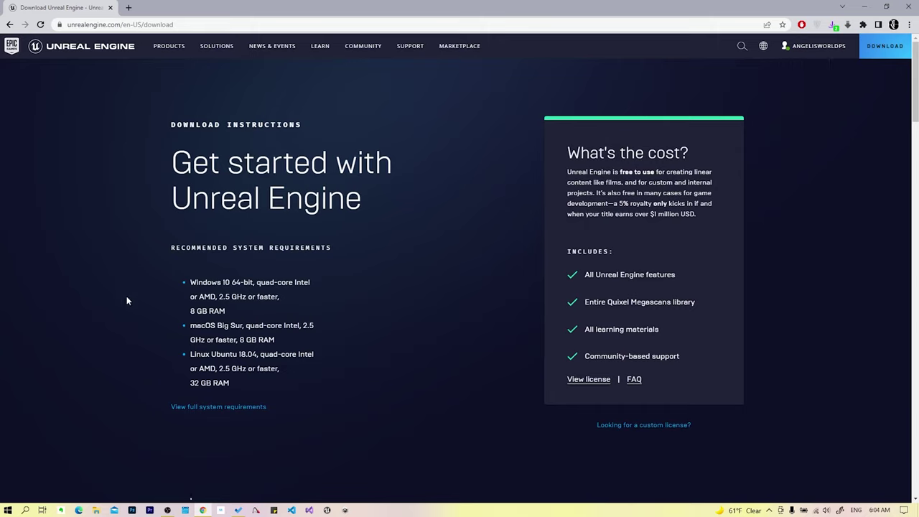
{"action": "left_click_drag", "start_coordinate": [233, 247], "coordinate": [329, 248]}
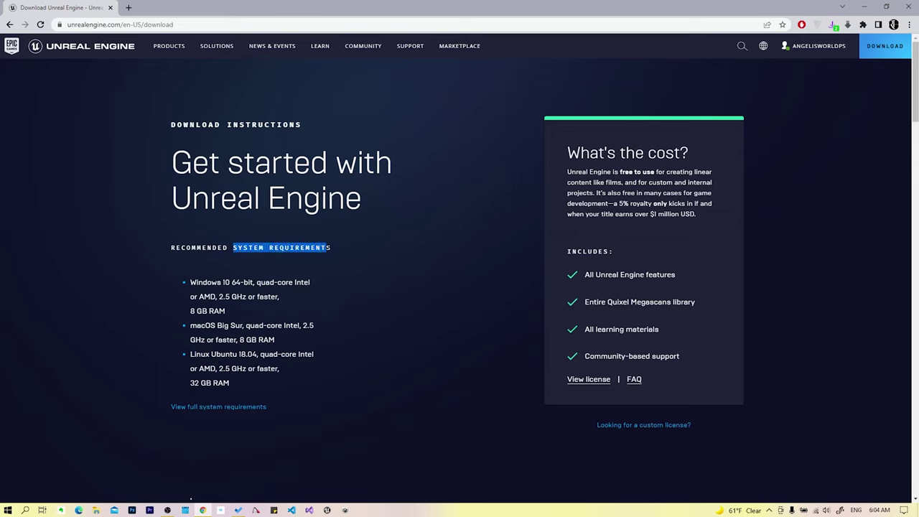
{"action": "left_click", "coordinate": [329, 248]}
{"action": "left_click_drag", "start_coordinate": [191, 284], "coordinate": [256, 312]}
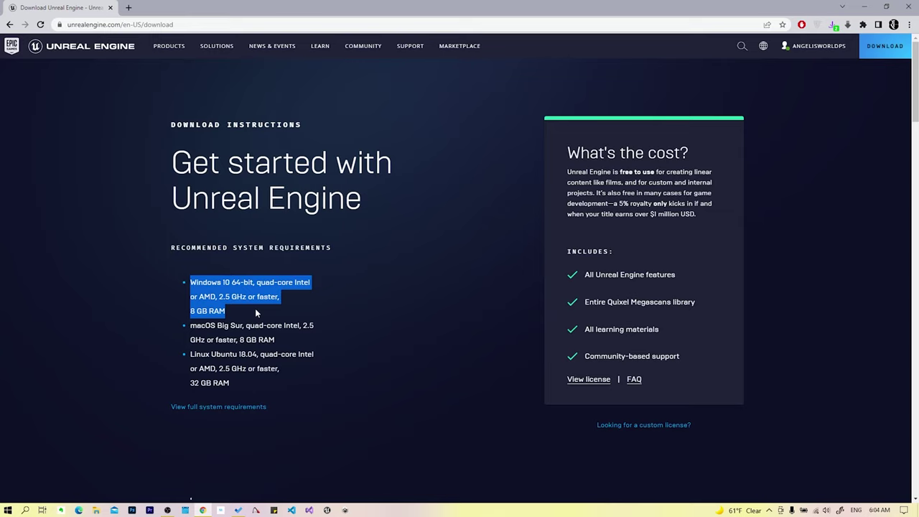
{"action": "left_click", "coordinate": [231, 292]}
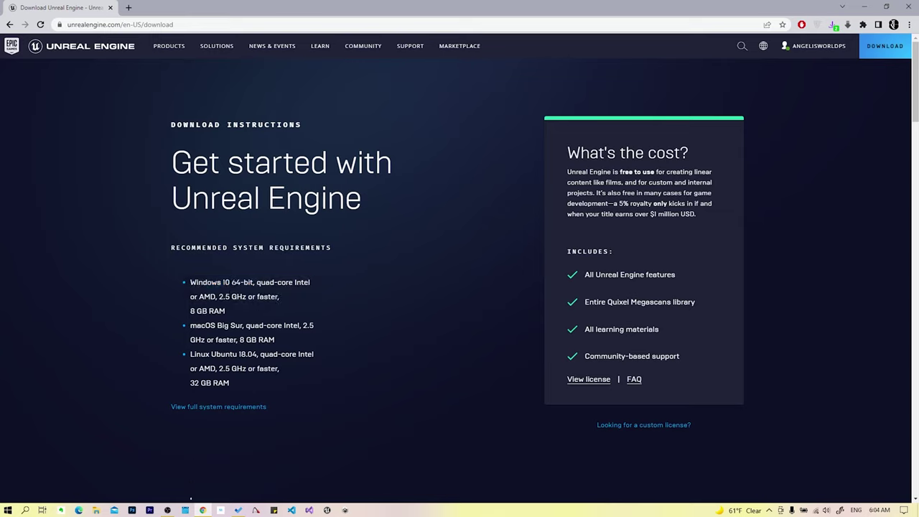
{"action": "double_click", "coordinate": [237, 283]}
{"action": "scroll", "coordinate": [430, 281], "scroll_direction": "down", "scroll_amount": 3}
Step: Start the Epic Games launcher installer download, cancel it and close the download bar
{"action": "scroll", "coordinate": [421, 288], "scroll_direction": "down", "scroll_amount": 2}
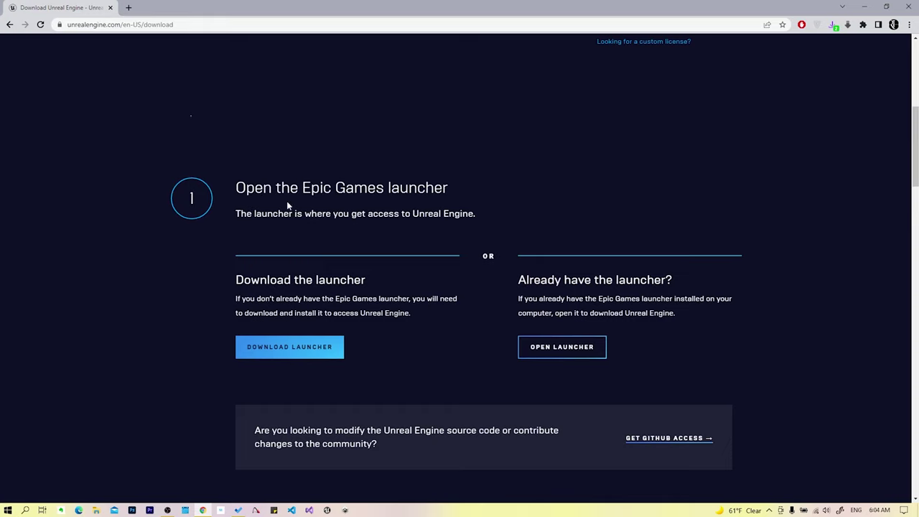
{"action": "left_click_drag", "start_coordinate": [303, 187], "coordinate": [452, 188]}
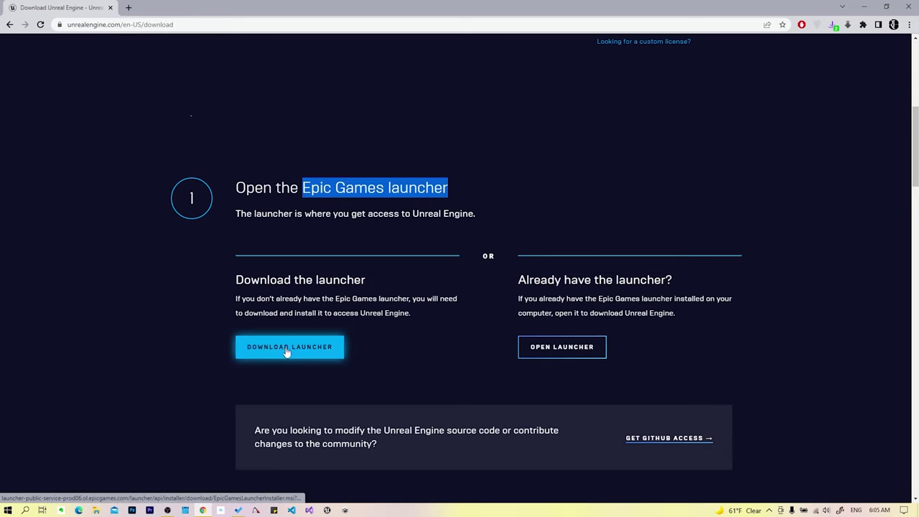
{"action": "left_click", "coordinate": [317, 350]}
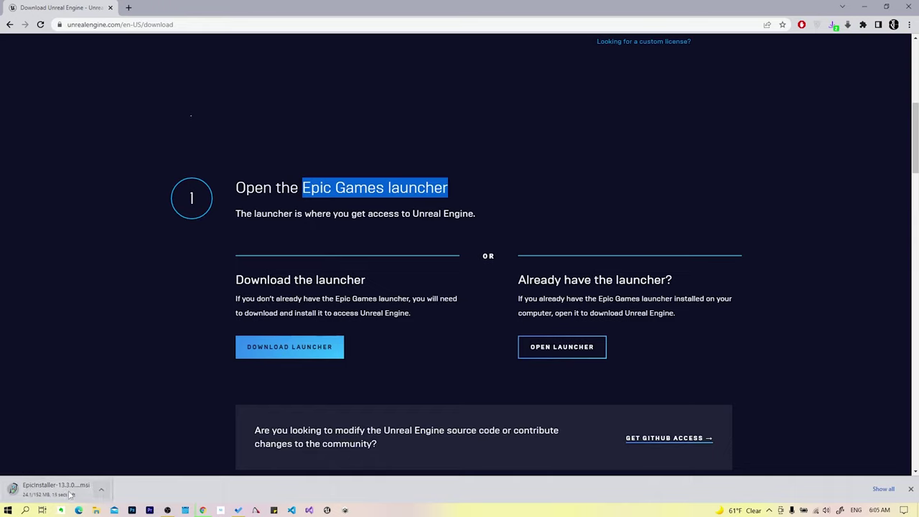
{"action": "left_click", "coordinate": [106, 489]}
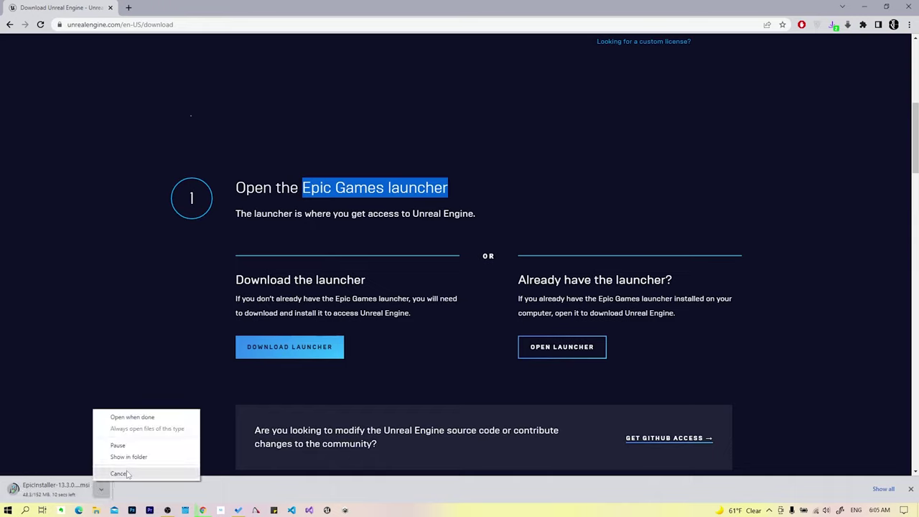
{"action": "left_click", "coordinate": [119, 473]}
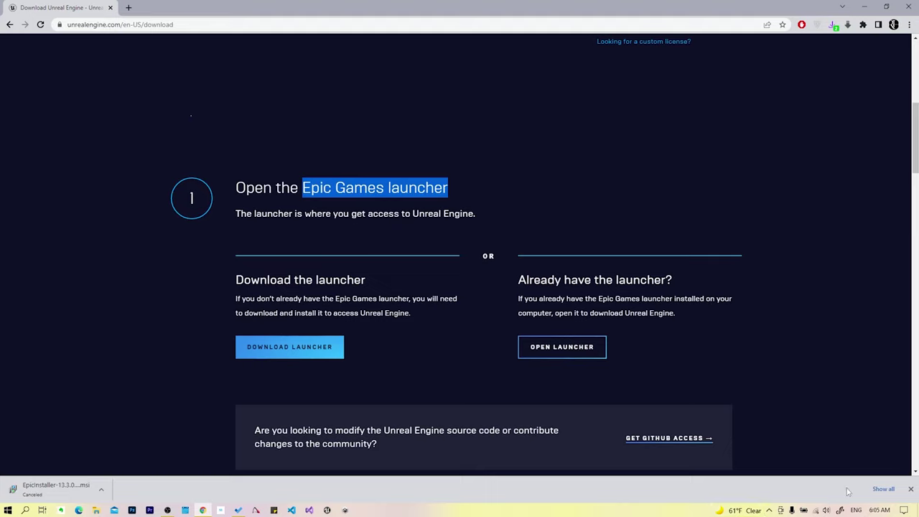
{"action": "left_click", "coordinate": [911, 489]}
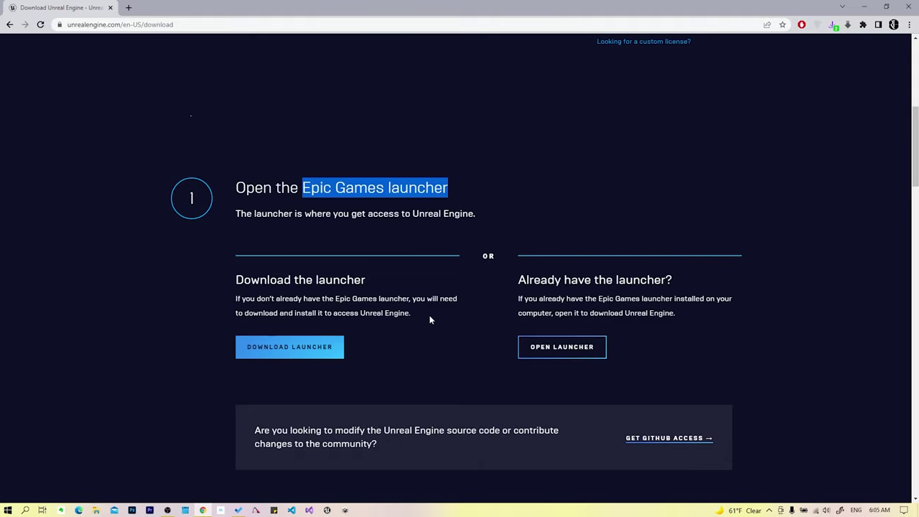
Step: Minimize Chrome and launch the Epic Games Launcher from its desktop icon
{"action": "scroll", "coordinate": [431, 322], "scroll_direction": "down", "scroll_amount": 4}
{"action": "scroll", "coordinate": [423, 331], "scroll_direction": "down", "scroll_amount": 3}
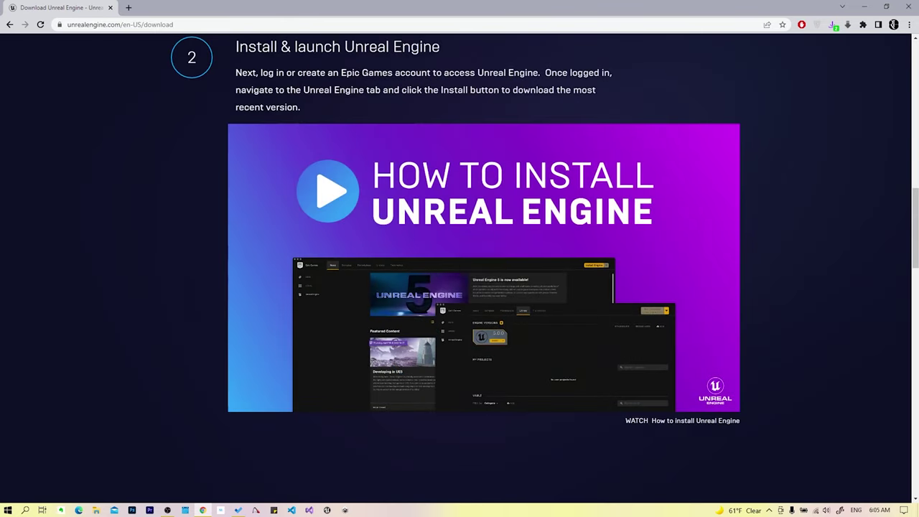
{"action": "left_click", "coordinate": [865, 7]}
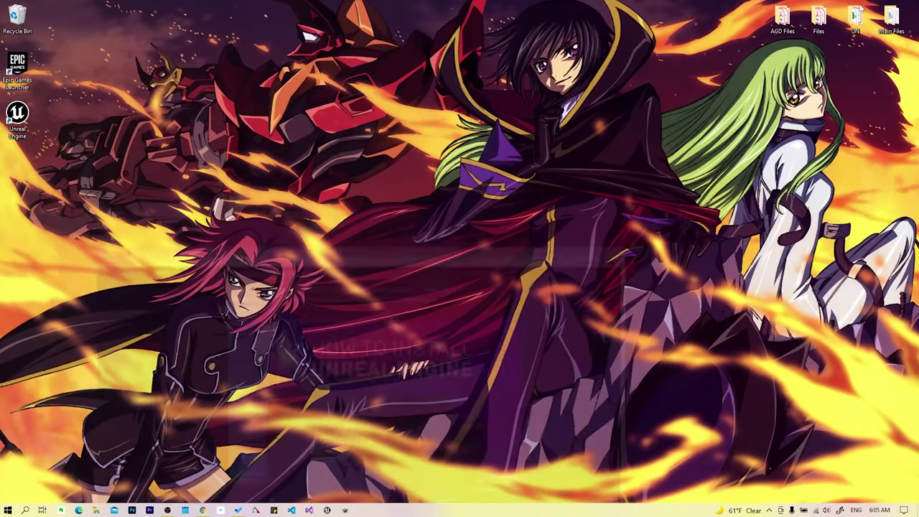
{"action": "double_click", "coordinate": [22, 64]}
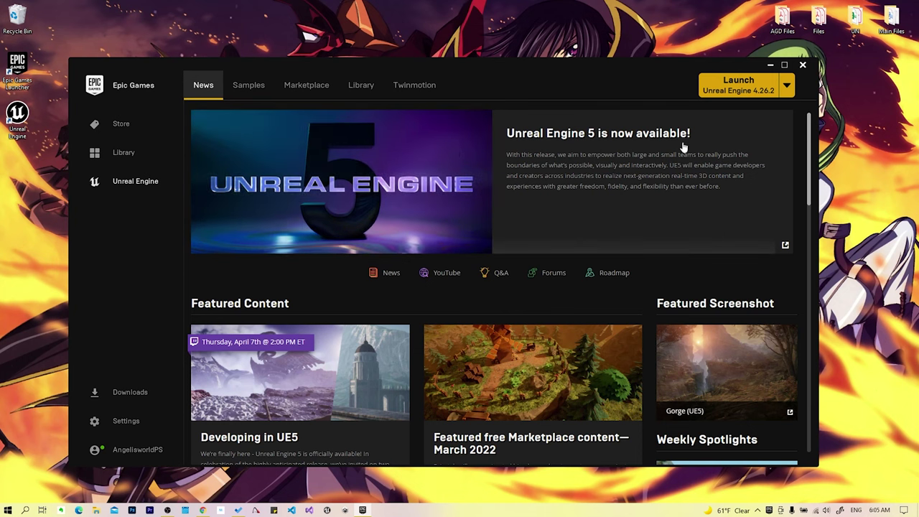
Step: Scroll through the Unreal Engine News tab, then go to the Samples tab
{"action": "scroll", "coordinate": [538, 328], "scroll_direction": "down", "scroll_amount": 5}
{"action": "scroll", "coordinate": [499, 329], "scroll_direction": "down", "scroll_amount": 5}
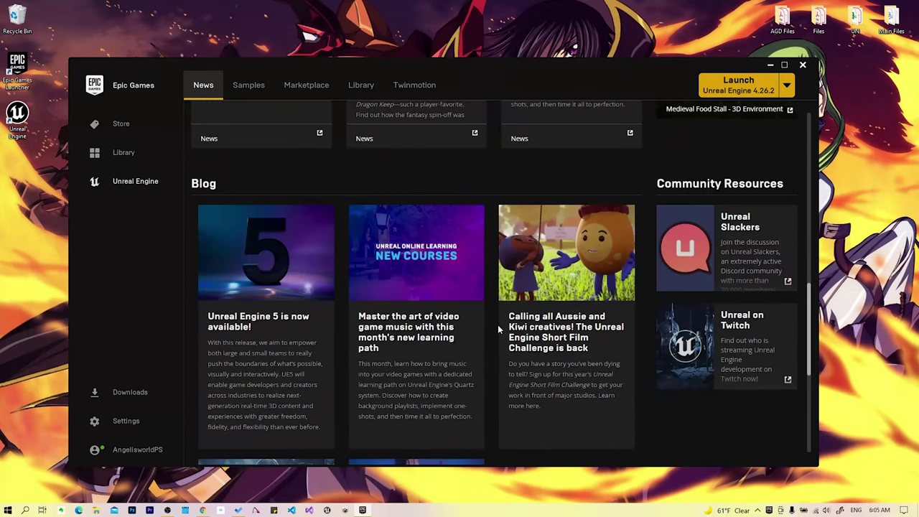
{"action": "scroll", "coordinate": [500, 329], "scroll_direction": "up", "scroll_amount": 5}
{"action": "scroll", "coordinate": [499, 329], "scroll_direction": "up", "scroll_amount": 5}
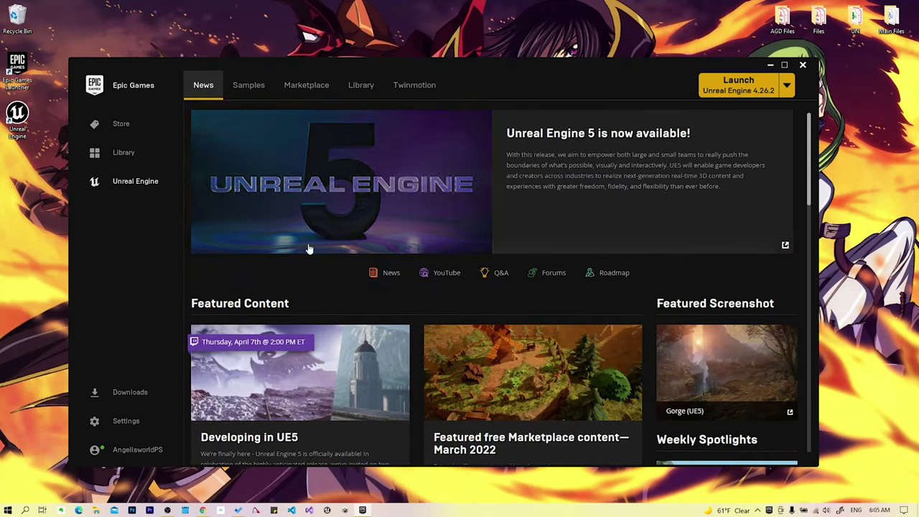
{"action": "left_click", "coordinate": [249, 92]}
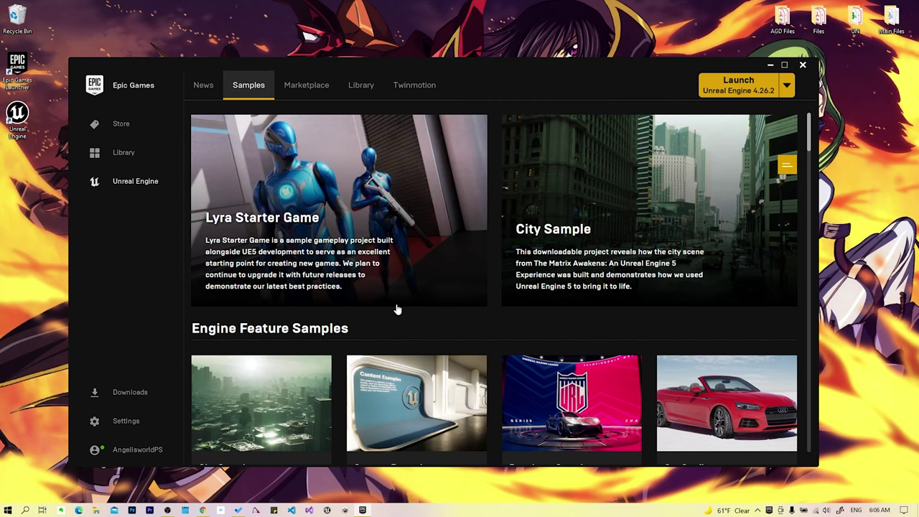
Step: Browse Lyra Starter Game, City Sample and other samples, then open the Marketplace
{"action": "scroll", "coordinate": [437, 289], "scroll_direction": "down", "scroll_amount": 3}
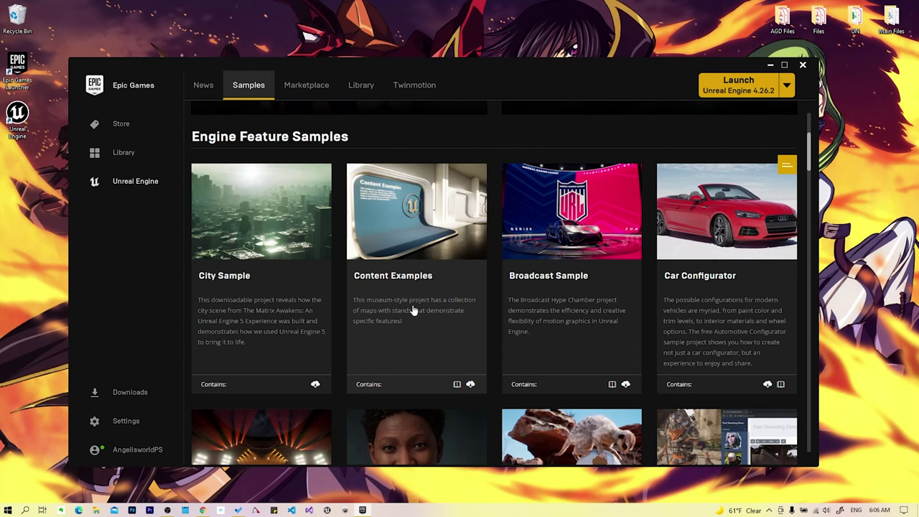
{"action": "scroll", "coordinate": [422, 235], "scroll_direction": "down", "scroll_amount": 3}
{"action": "scroll", "coordinate": [427, 272], "scroll_direction": "down", "scroll_amount": 3}
{"action": "scroll", "coordinate": [403, 350], "scroll_direction": "up", "scroll_amount": 10}
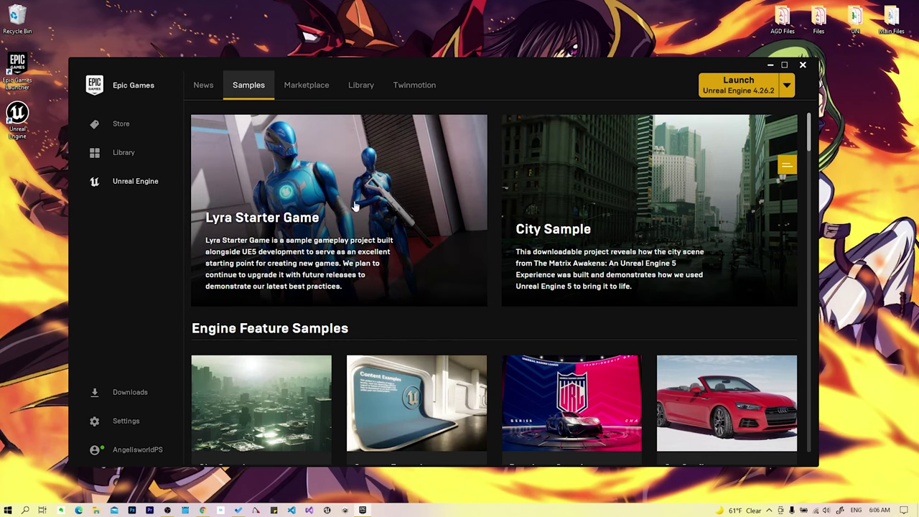
{"action": "scroll", "coordinate": [356, 224], "scroll_direction": "down", "scroll_amount": 3}
{"action": "scroll", "coordinate": [343, 313], "scroll_direction": "up", "scroll_amount": 3}
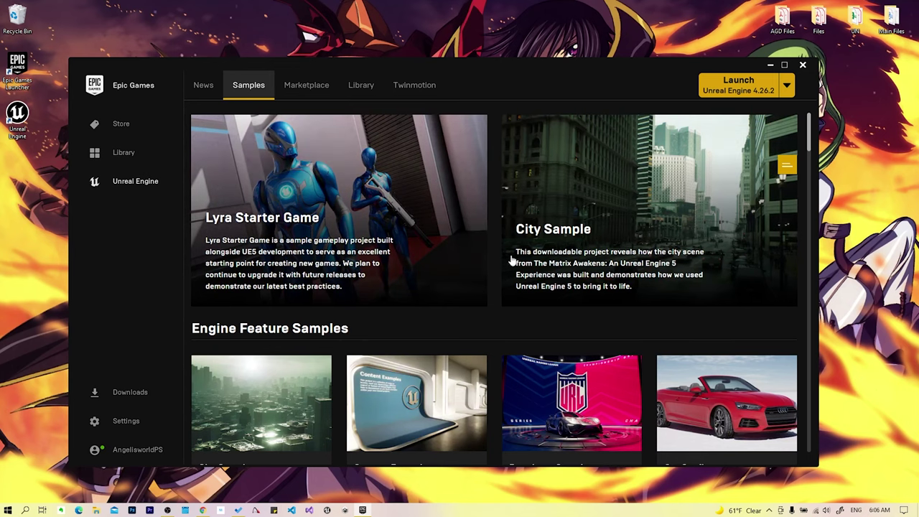
{"action": "left_click", "coordinate": [310, 89]}
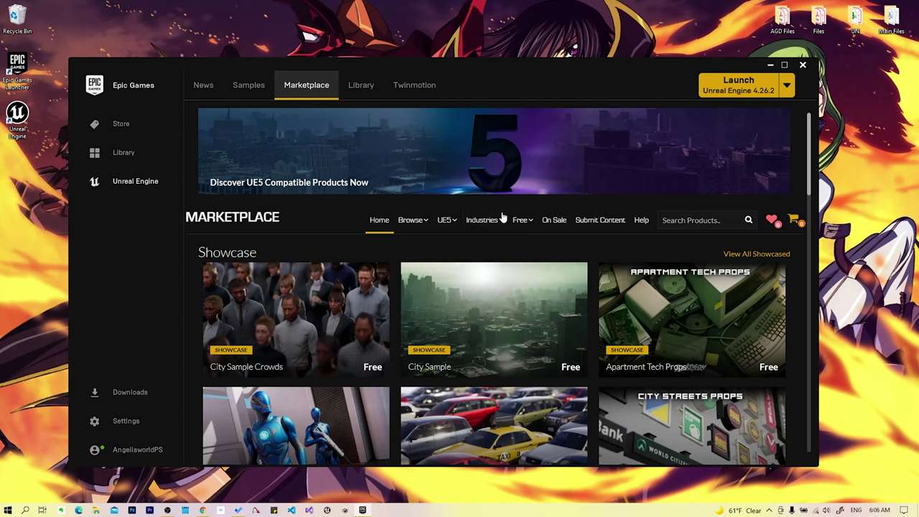
Step: List UE5 Characters in the Marketplace and scroll through the 2673 results
{"action": "mouse_move", "coordinate": [449, 224]}
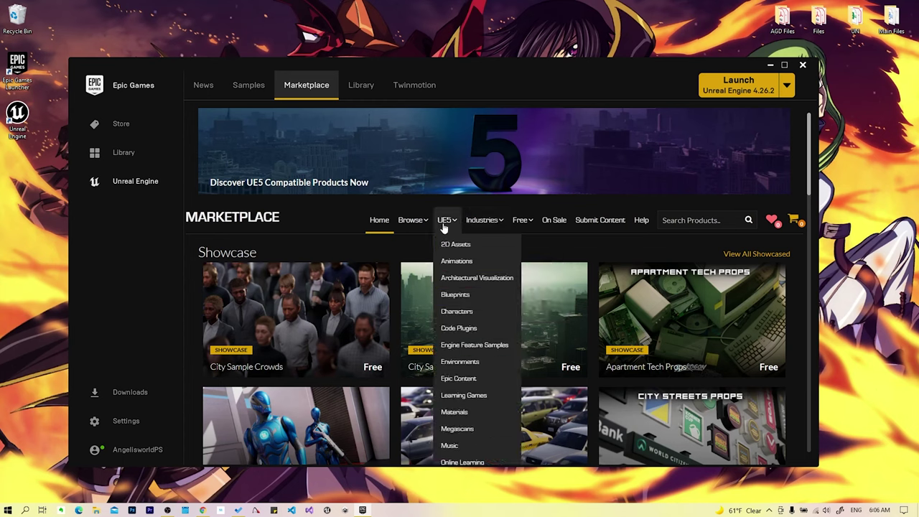
{"action": "left_click", "coordinate": [469, 313]}
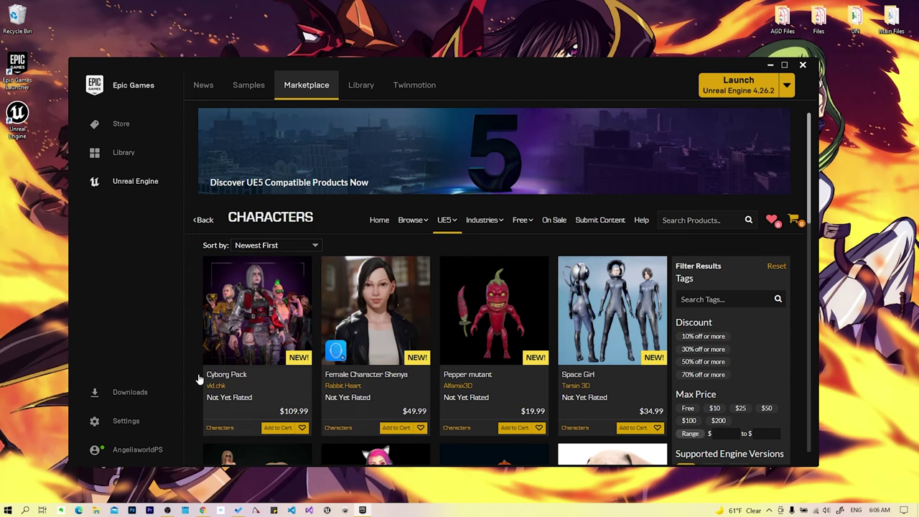
{"action": "scroll", "coordinate": [292, 247], "scroll_direction": "down", "scroll_amount": 2}
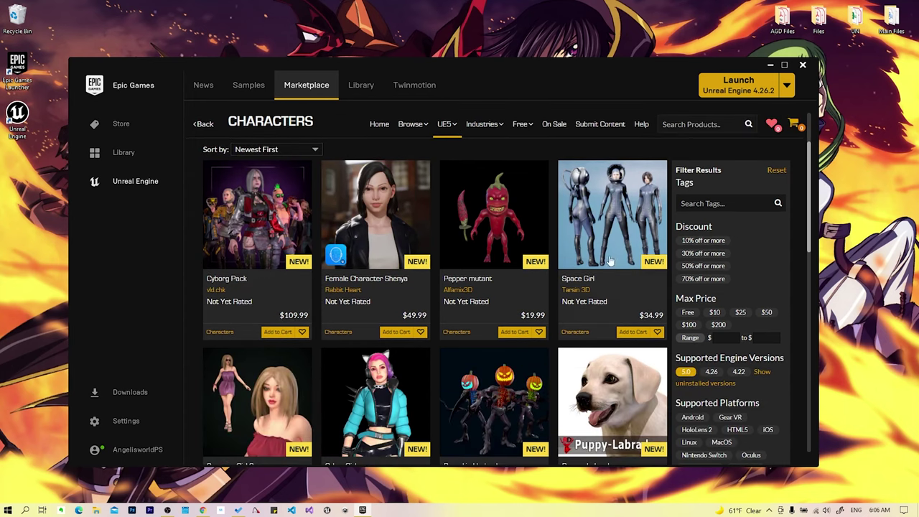
{"action": "scroll", "coordinate": [611, 262], "scroll_direction": "down", "scroll_amount": 2}
{"action": "scroll", "coordinate": [280, 316], "scroll_direction": "down", "scroll_amount": 4}
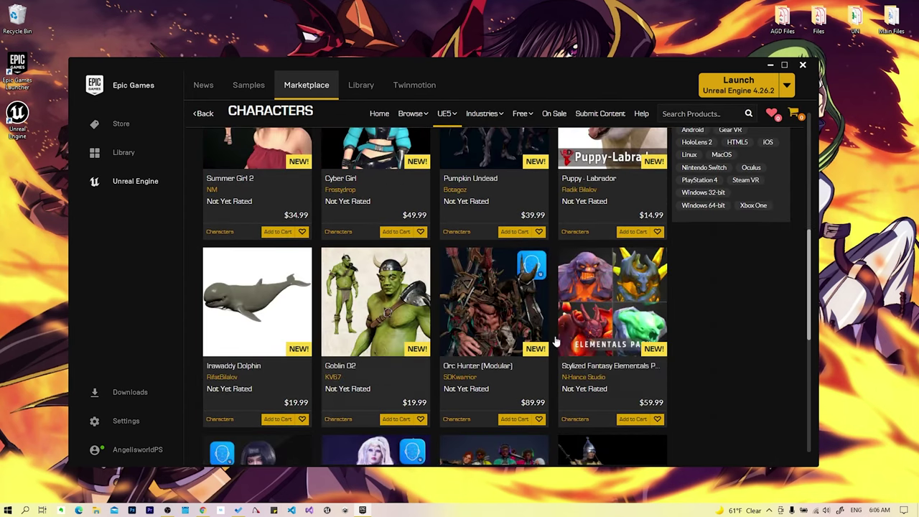
{"action": "scroll", "coordinate": [606, 348], "scroll_direction": "down", "scroll_amount": 4}
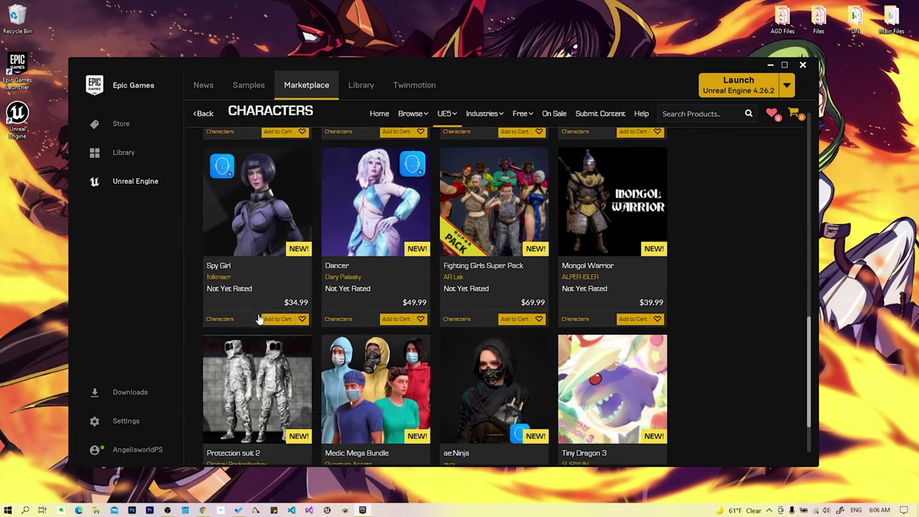
{"action": "scroll", "coordinate": [431, 345], "scroll_direction": "down", "scroll_amount": 4}
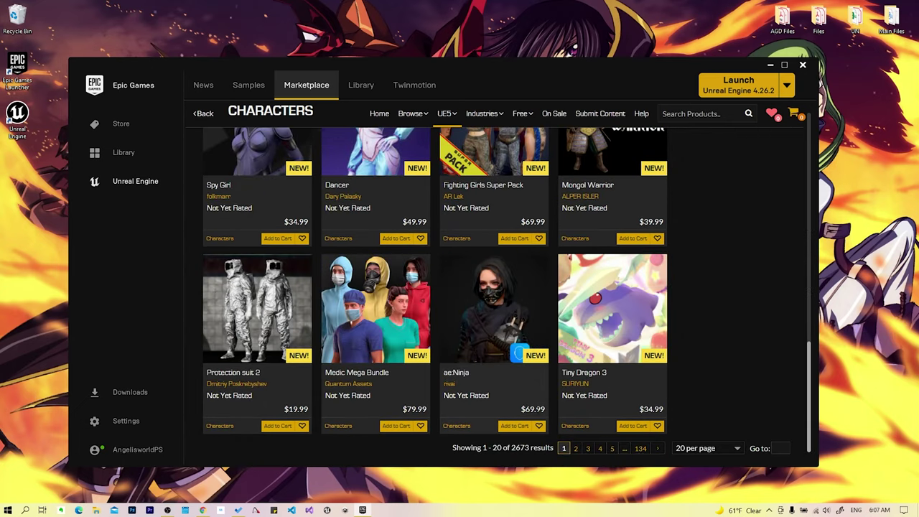
{"action": "scroll", "coordinate": [503, 323], "scroll_direction": "up", "scroll_amount": 10}
{"action": "scroll", "coordinate": [517, 301], "scroll_direction": "up", "scroll_amount": 3}
{"action": "mouse_move", "coordinate": [515, 228]}
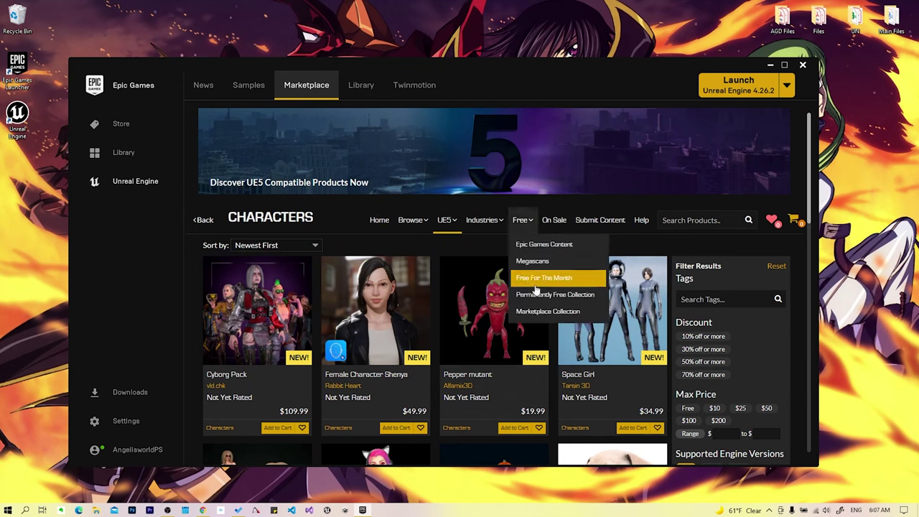
{"action": "left_click", "coordinate": [566, 282]}
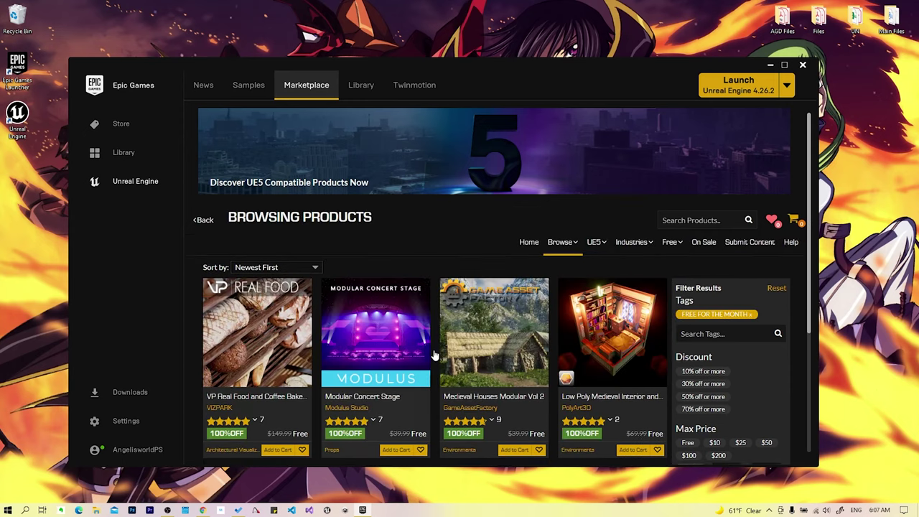
{"action": "scroll", "coordinate": [454, 350], "scroll_direction": "down", "scroll_amount": 2}
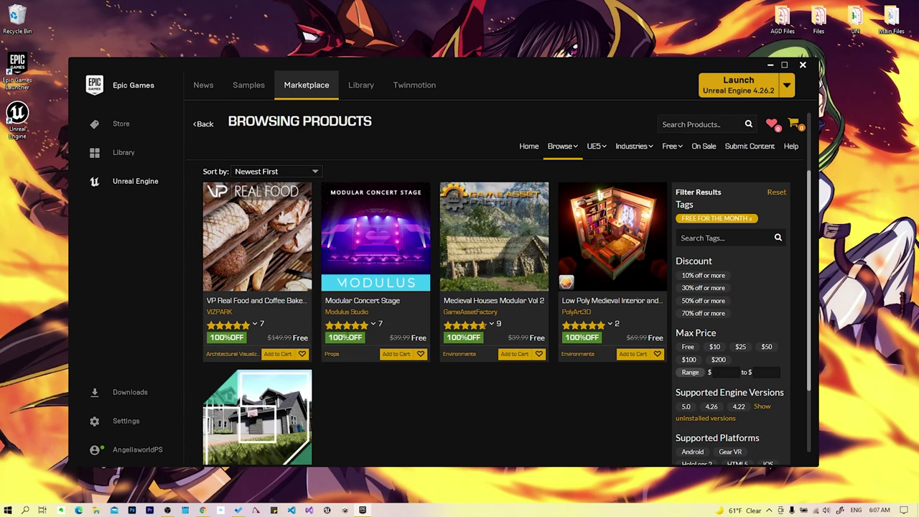
{"action": "scroll", "coordinate": [523, 305], "scroll_direction": "up", "scroll_amount": 2}
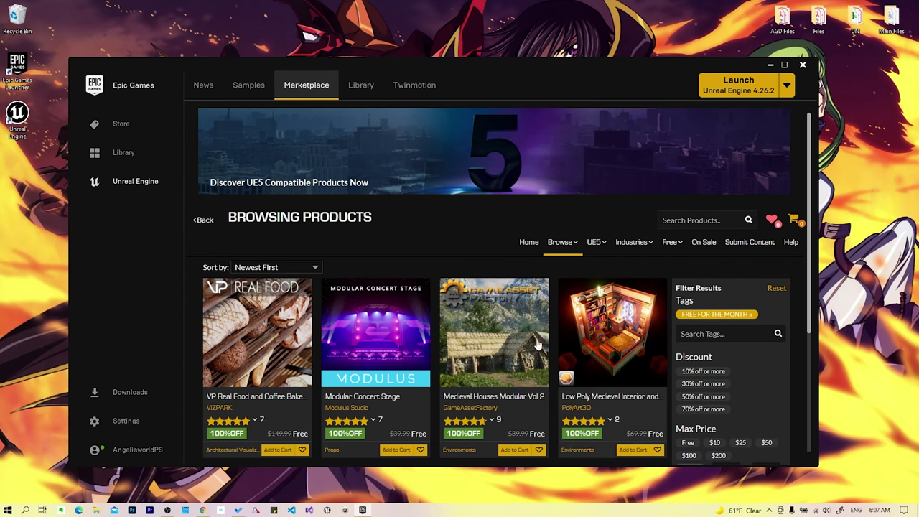
{"action": "scroll", "coordinate": [391, 347], "scroll_direction": "down", "scroll_amount": 2}
{"action": "scroll", "coordinate": [305, 357], "scroll_direction": "up", "scroll_amount": 2}
{"action": "left_click", "coordinate": [349, 94]}
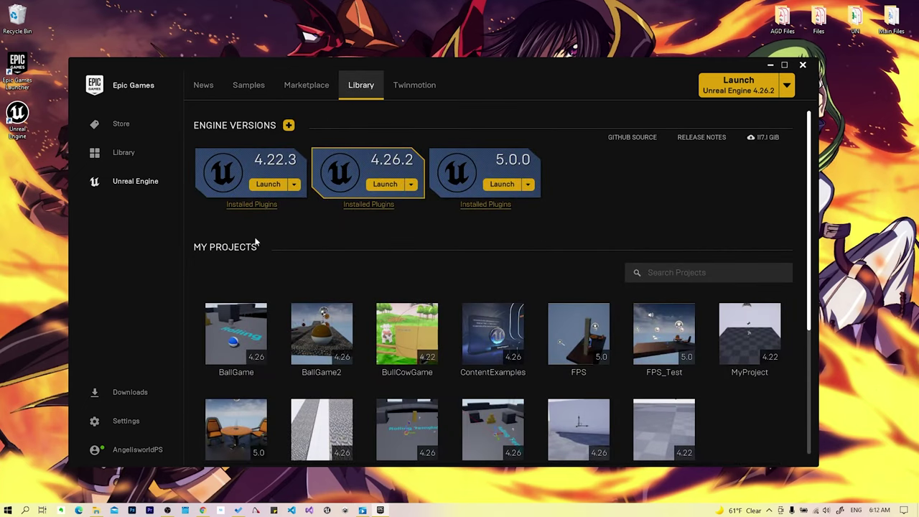
Step: Add an engine version slot, keep 4.27.2 in its dropdown, then remove it again
{"action": "mouse_move", "coordinate": [226, 128]}
{"action": "left_click", "coordinate": [288, 125]}
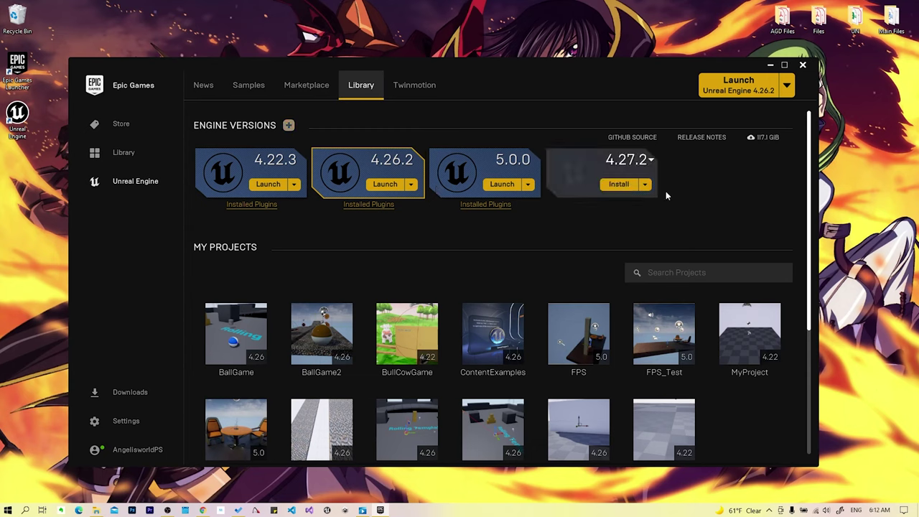
{"action": "left_click", "coordinate": [628, 159]}
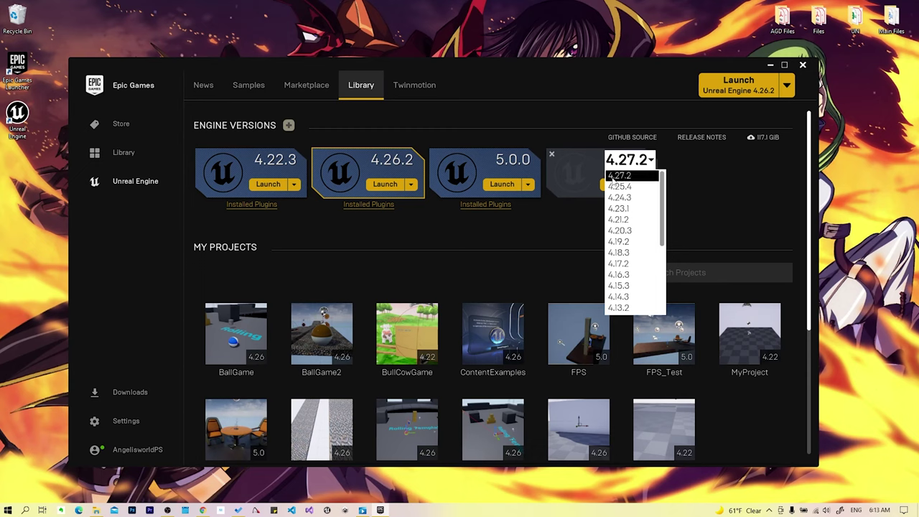
{"action": "left_click", "coordinate": [615, 176]}
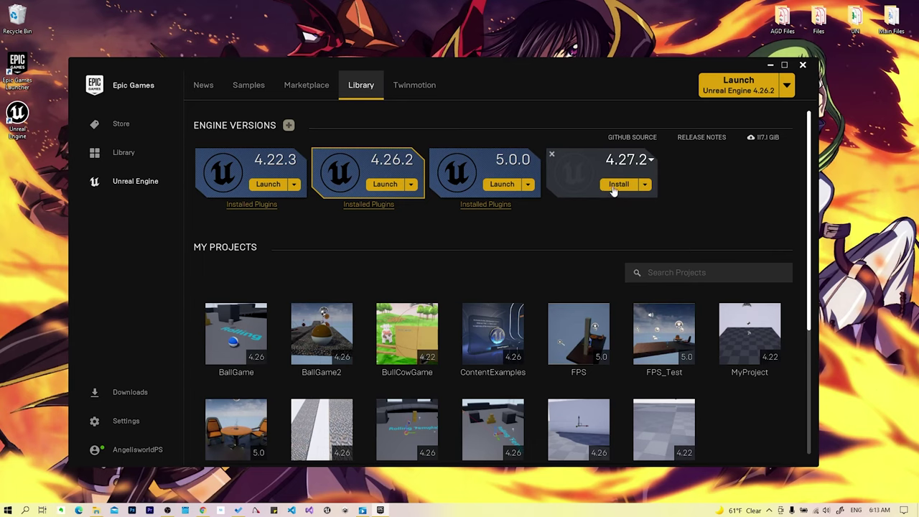
{"action": "left_click", "coordinate": [551, 157]}
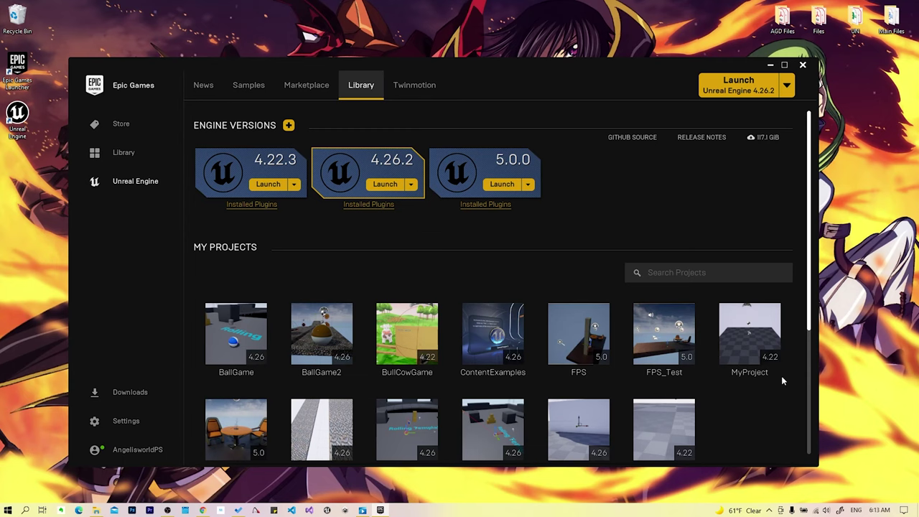
{"action": "left_click", "coordinate": [146, 130]}
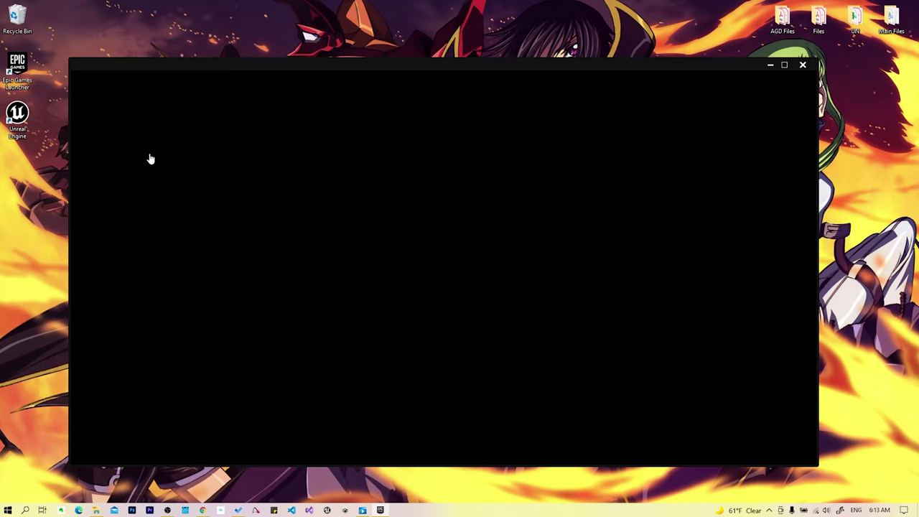
{"action": "scroll", "coordinate": [422, 251], "scroll_direction": "down", "scroll_amount": 4}
{"action": "scroll", "coordinate": [474, 262], "scroll_direction": "down", "scroll_amount": 1}
{"action": "scroll", "coordinate": [474, 262], "scroll_direction": "up", "scroll_amount": 1}
{"action": "scroll", "coordinate": [618, 262], "scroll_direction": "down", "scroll_amount": 3}
{"action": "scroll", "coordinate": [545, 280], "scroll_direction": "down", "scroll_amount": 1}
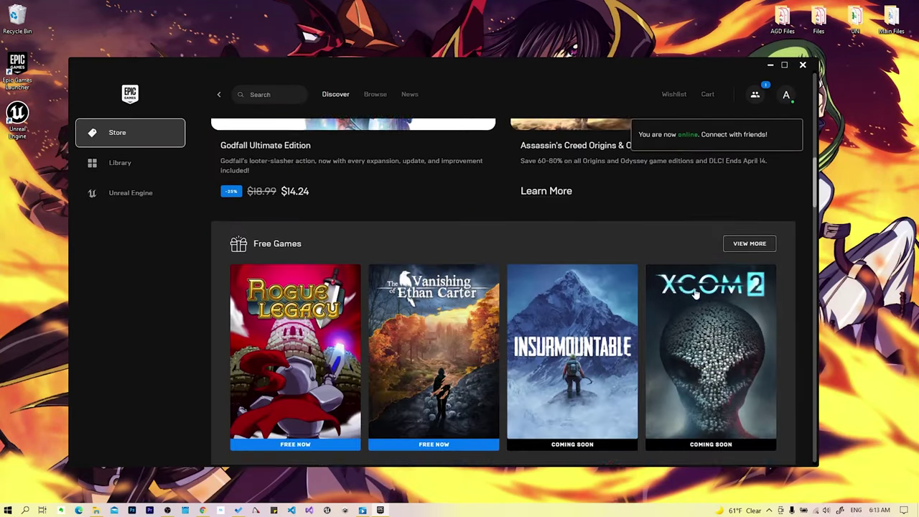
{"action": "scroll", "coordinate": [503, 298], "scroll_direction": "down", "scroll_amount": 1}
{"action": "scroll", "coordinate": [489, 302], "scroll_direction": "down", "scroll_amount": 2}
{"action": "scroll", "coordinate": [467, 306], "scroll_direction": "down", "scroll_amount": 2}
{"action": "scroll", "coordinate": [466, 305], "scroll_direction": "down", "scroll_amount": 2}
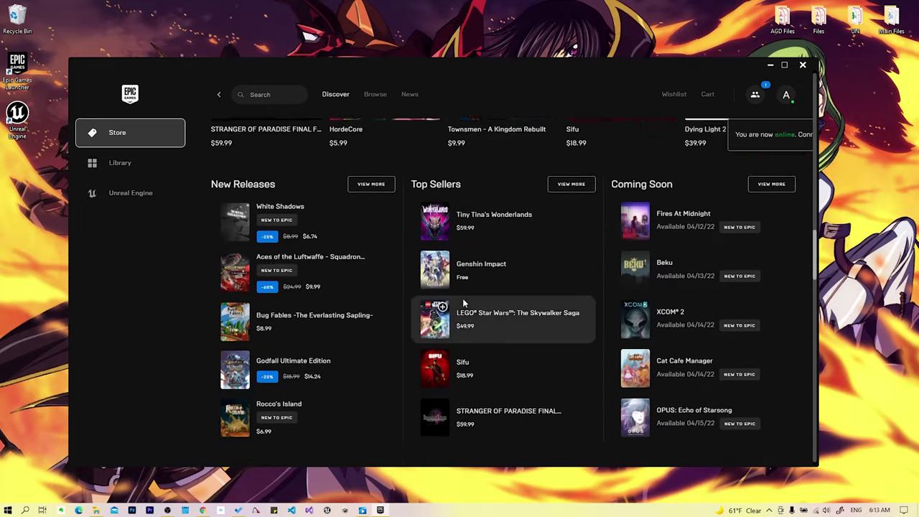
{"action": "scroll", "coordinate": [431, 294], "scroll_direction": "down", "scroll_amount": 4}
{"action": "scroll", "coordinate": [363, 278], "scroll_direction": "down", "scroll_amount": 1}
{"action": "scroll", "coordinate": [366, 277], "scroll_direction": "down", "scroll_amount": 2}
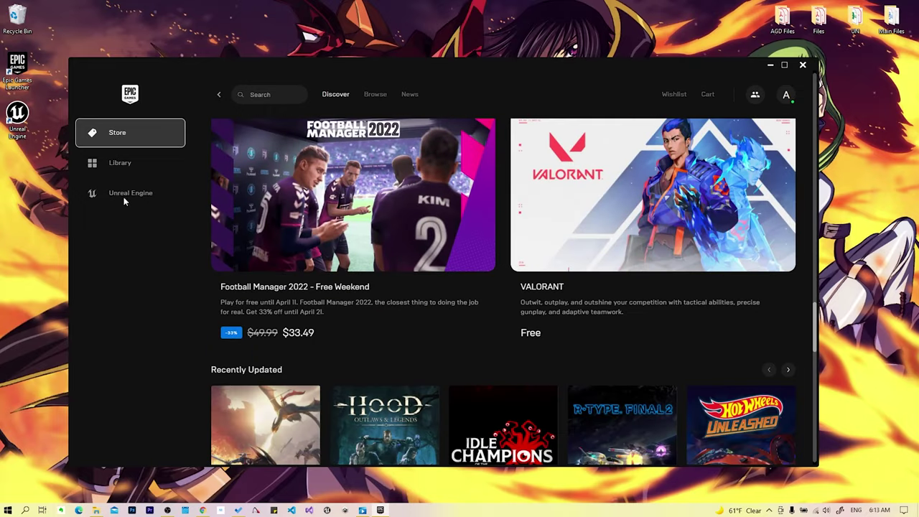
{"action": "left_click", "coordinate": [109, 171]}
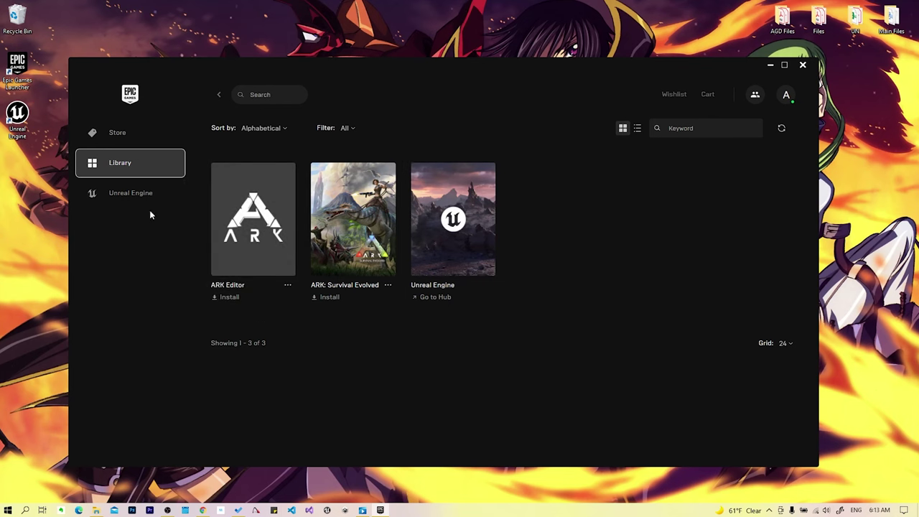
{"action": "left_click", "coordinate": [134, 199]}
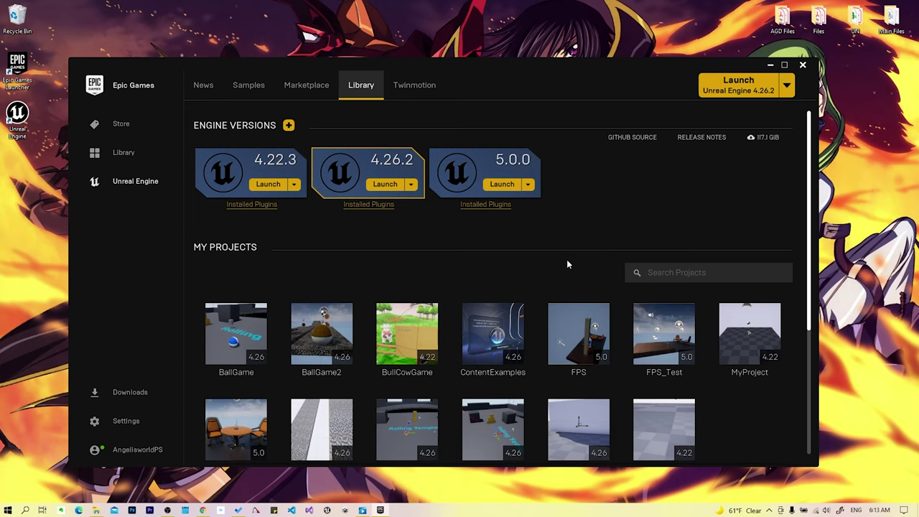
{"action": "left_click", "coordinate": [500, 184]}
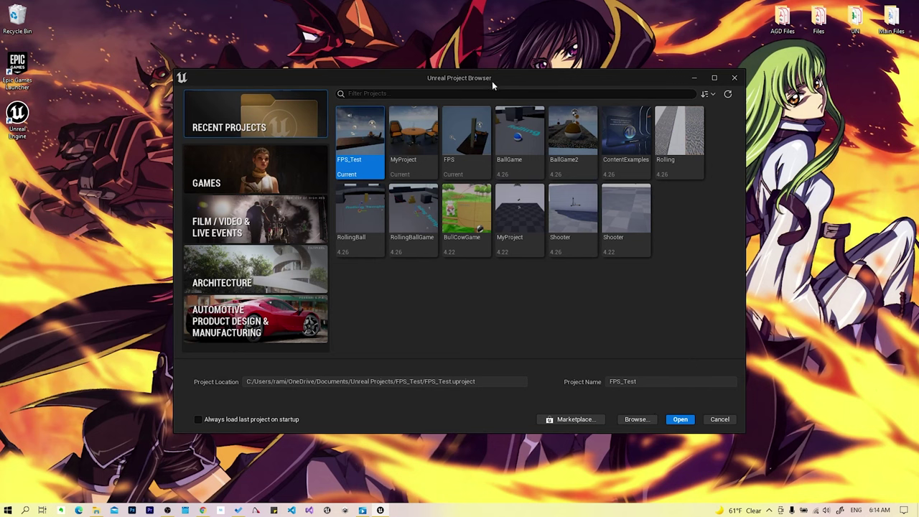
Step: Show the Games template category in the Unreal Project Browser
{"action": "left_click", "coordinate": [225, 172]}
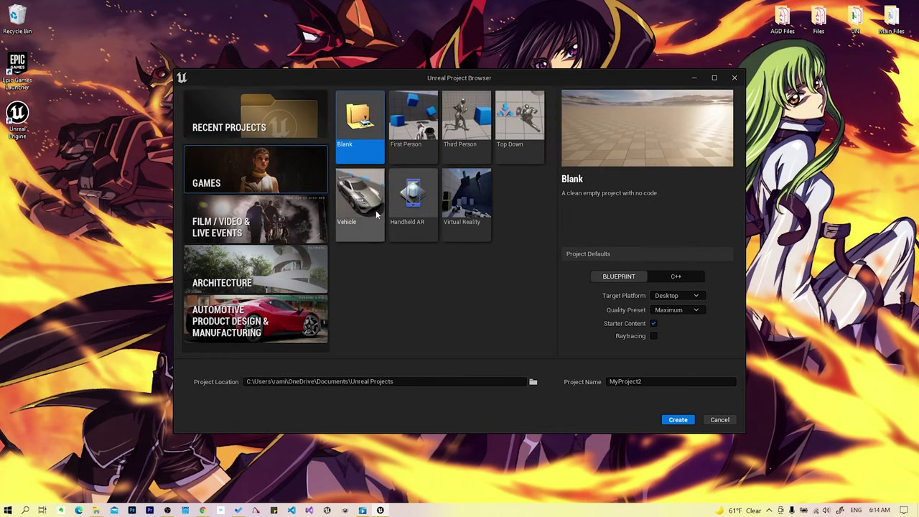
Step: Preview First Person, Third Person, Archvis and Collab Viewer templates, selecting Blank game
{"action": "left_click", "coordinate": [414, 126]}
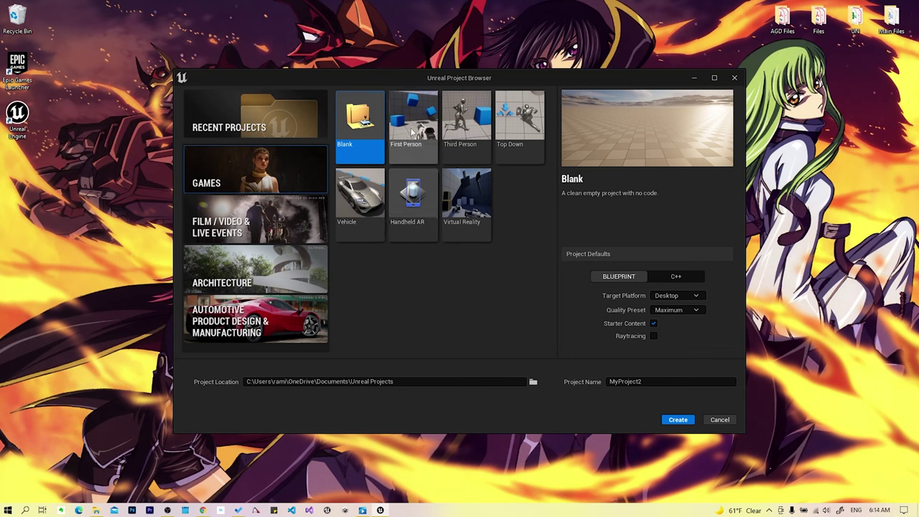
{"action": "left_click", "coordinate": [477, 127]}
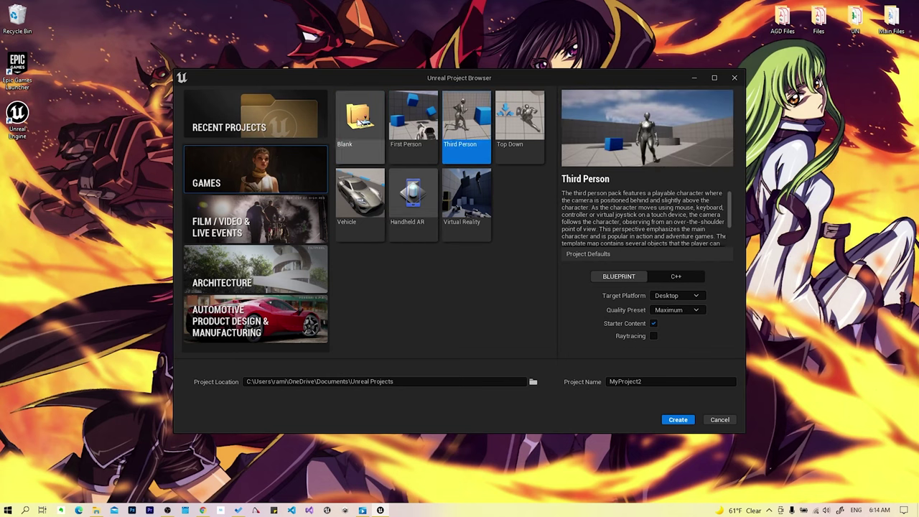
{"action": "left_click", "coordinate": [360, 122]}
{"action": "left_click", "coordinate": [235, 223]}
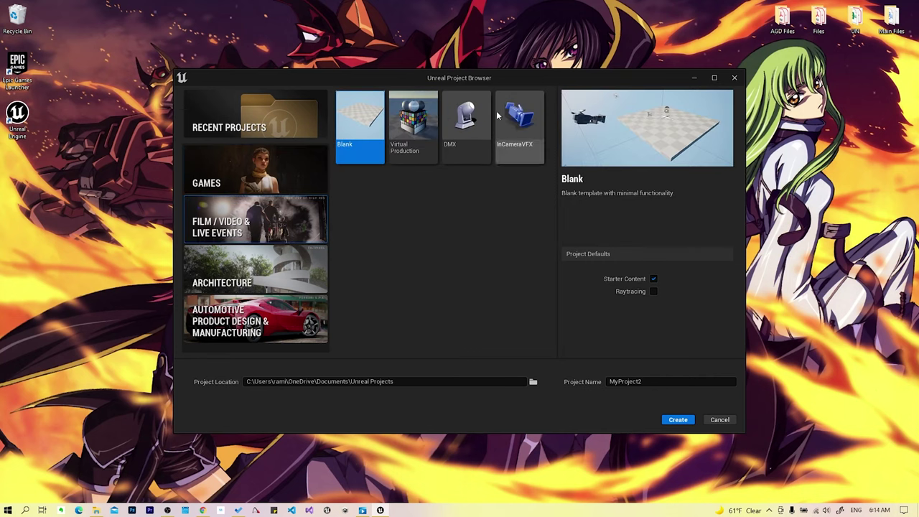
{"action": "left_click", "coordinate": [250, 277]}
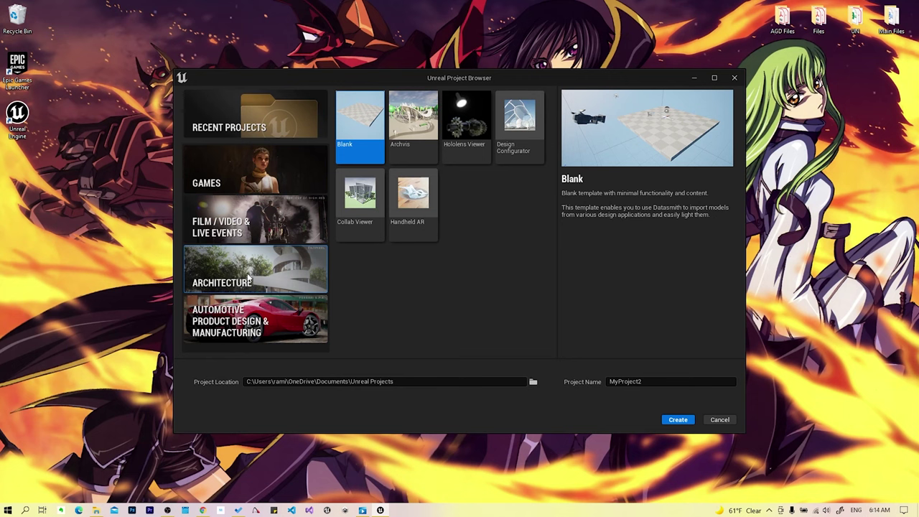
{"action": "left_click", "coordinate": [420, 117]}
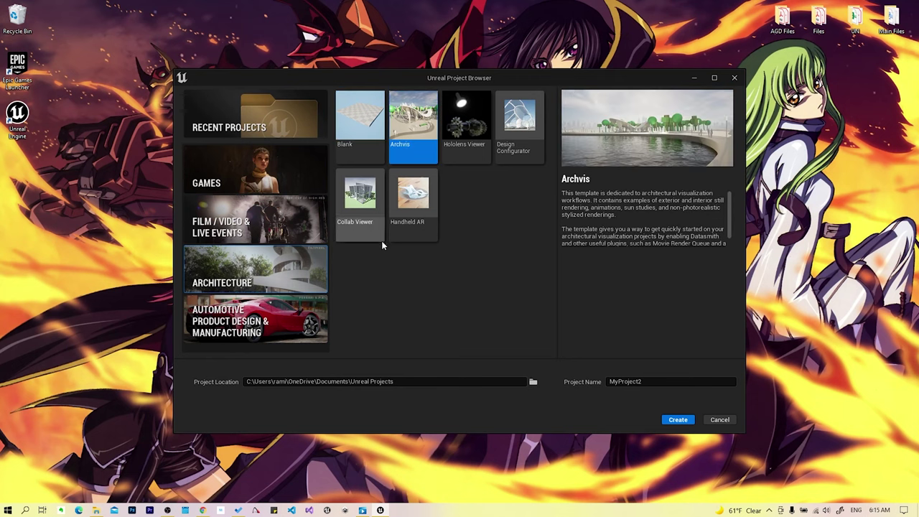
{"action": "left_click", "coordinate": [356, 208]}
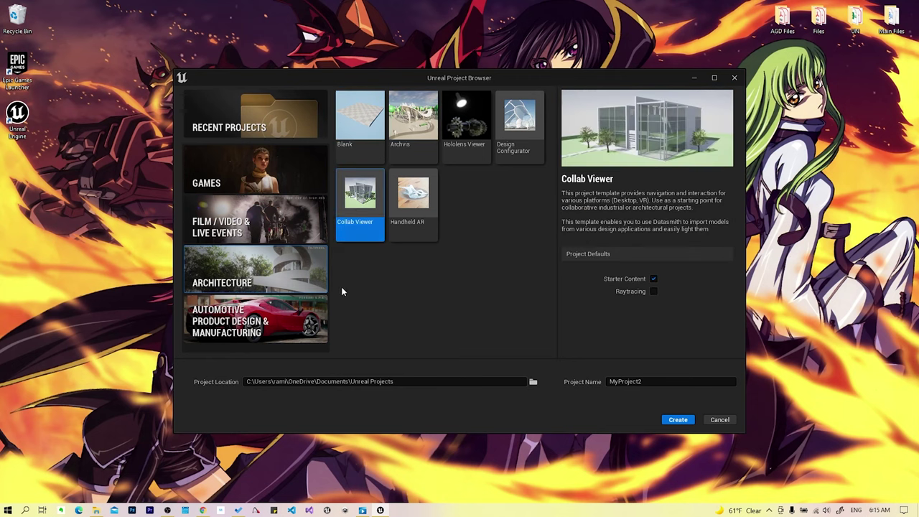
Step: Preview the automotive templates, then return to Games and select the project name field
{"action": "left_click", "coordinate": [277, 316]}
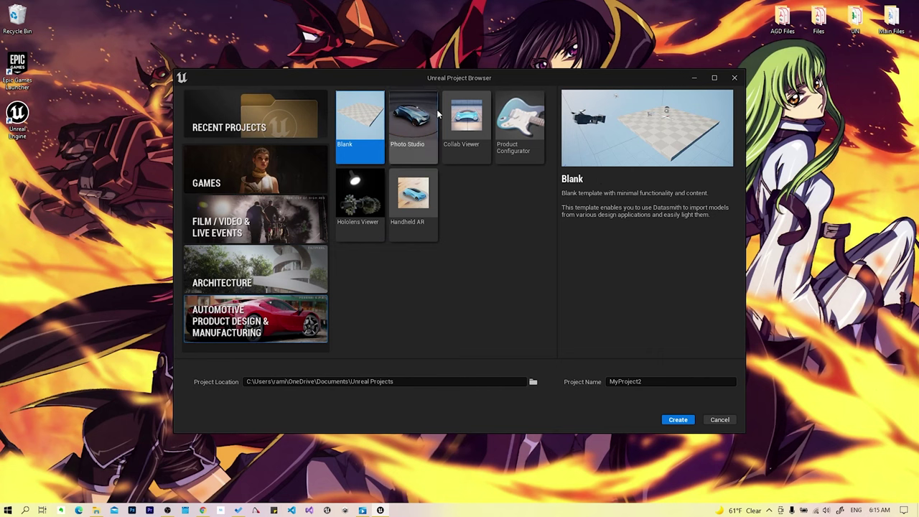
{"action": "left_click", "coordinate": [426, 155]}
{"action": "left_click", "coordinate": [422, 192]}
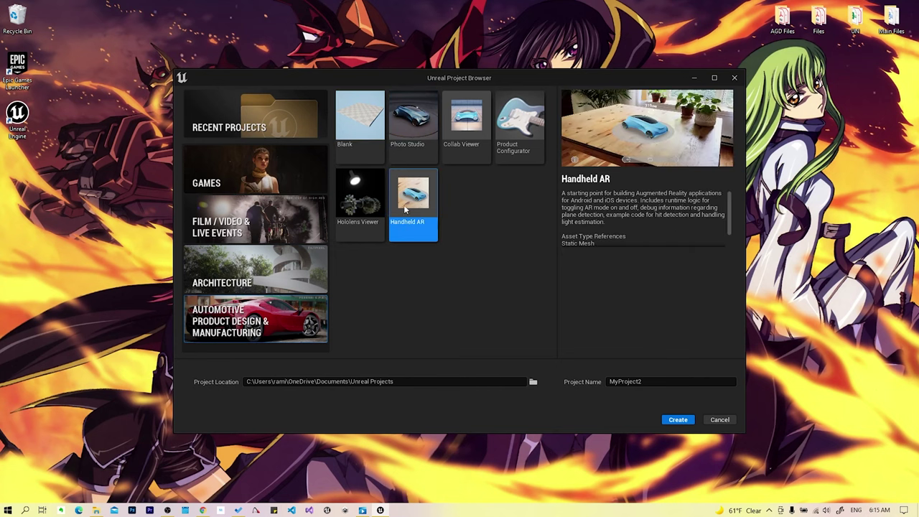
{"action": "left_click", "coordinate": [371, 109]}
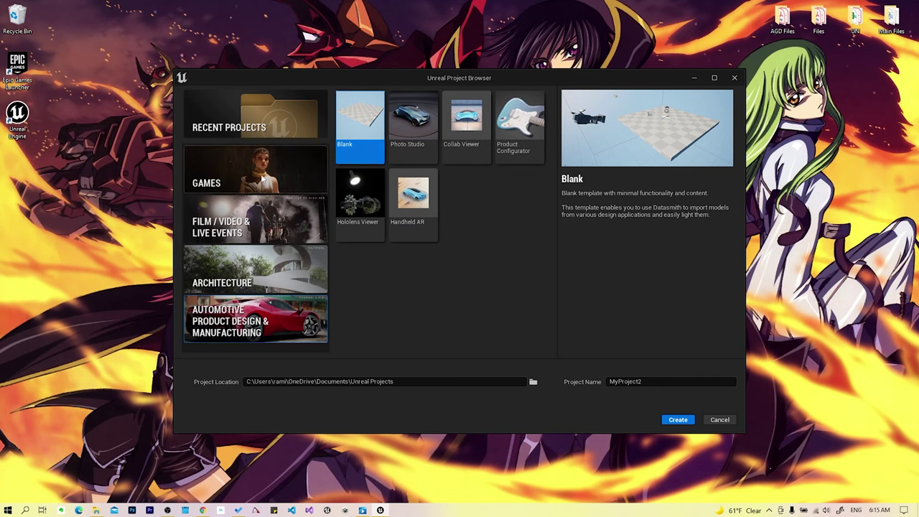
{"action": "left_click", "coordinate": [235, 181]}
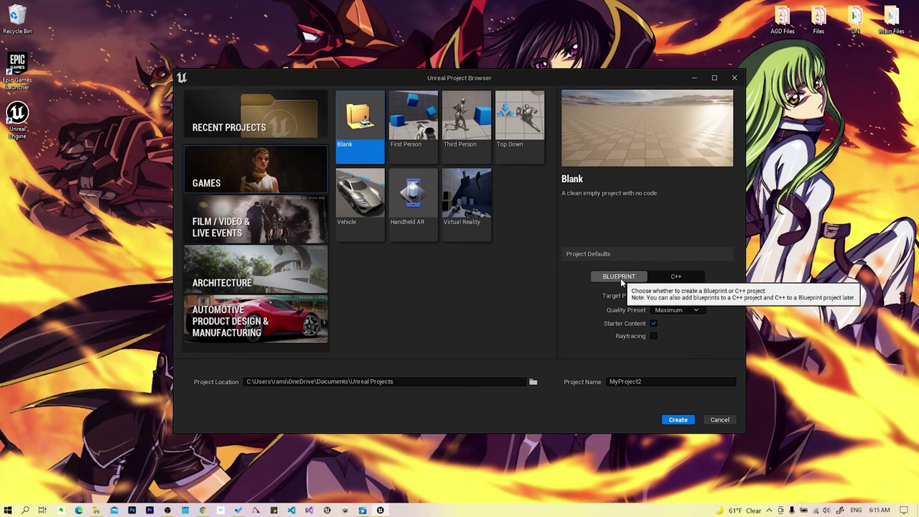
{"action": "left_click", "coordinate": [644, 381]}
{"action": "type", "text": "F"}
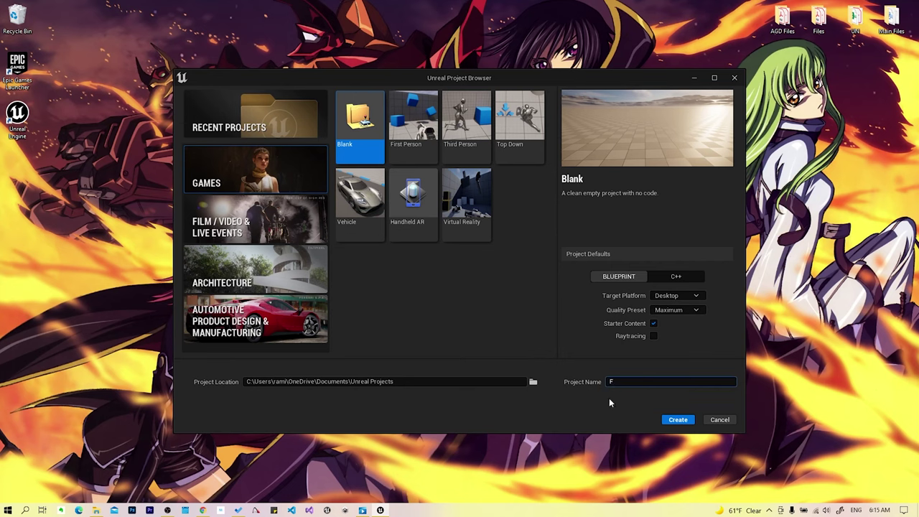
Step: Enter FPS_1 as the project name, cancelling the location folder picker to keep the default
{"action": "type", "text": "P"}
{"action": "type", "text": "S"}
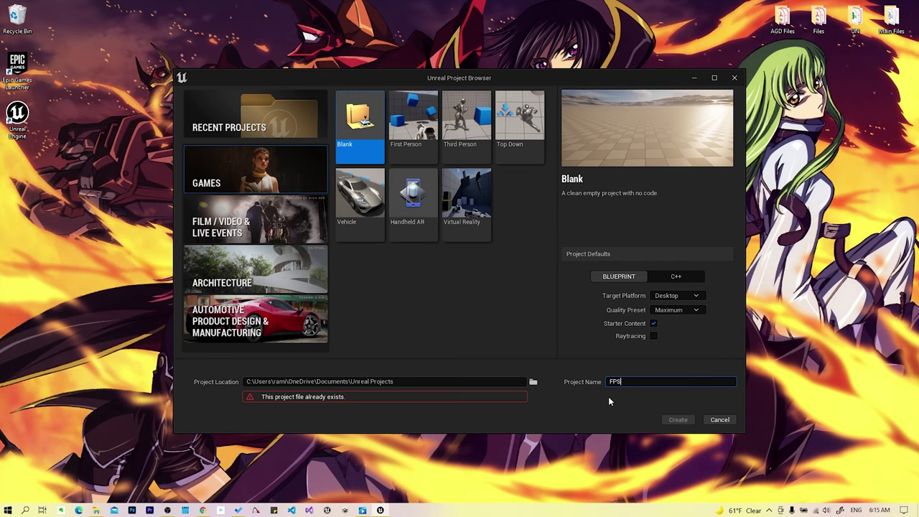
{"action": "type", "text": "_1"}
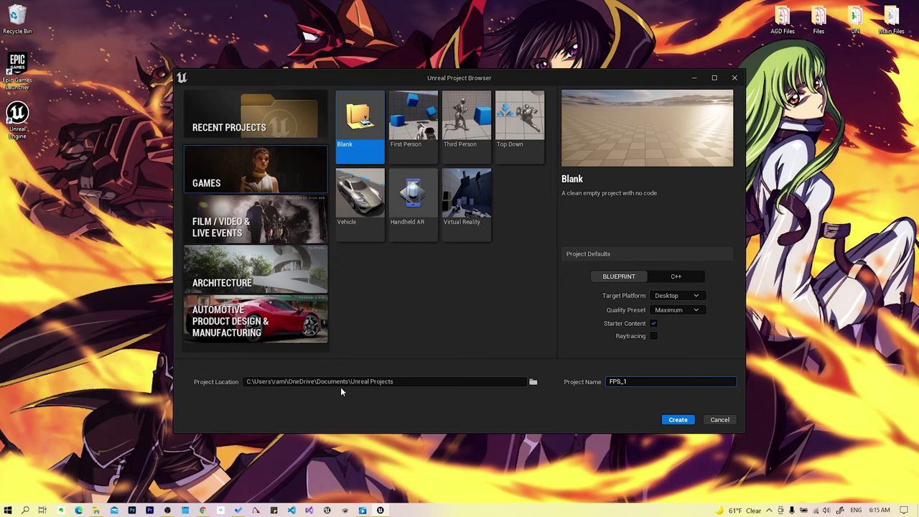
{"action": "left_click", "coordinate": [535, 383]}
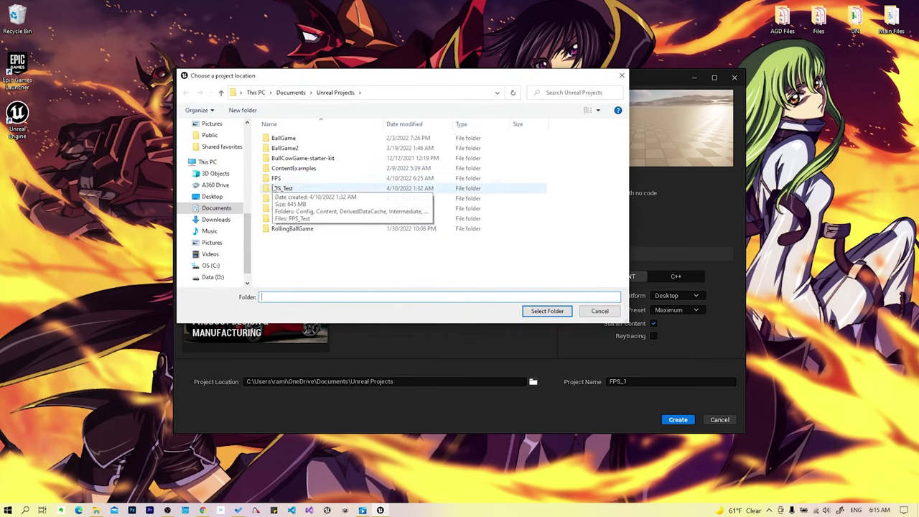
{"action": "left_click", "coordinate": [601, 312]}
Step: Create the FPS_1 project so the editor opens on the Minimal_Default level with StarterContent
{"action": "left_click", "coordinate": [674, 421]}
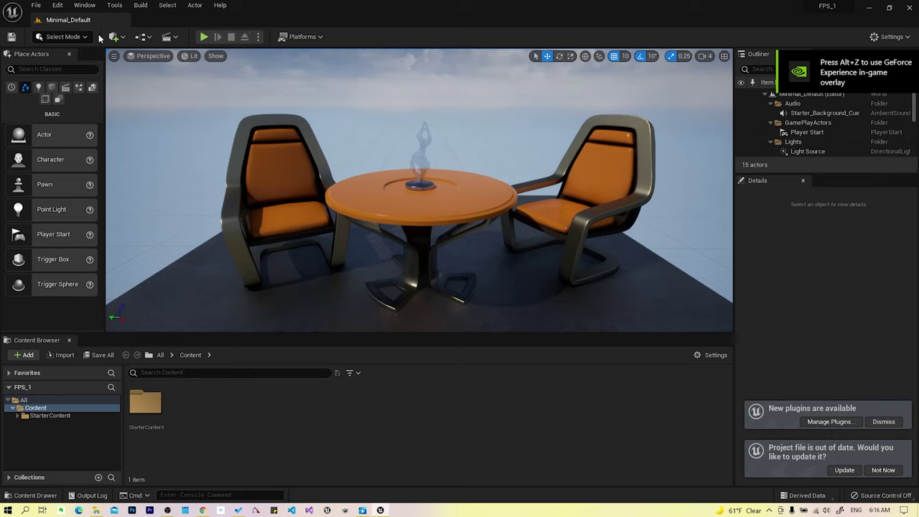
Step: Close the Place Actors and Content Browser panels so the Minimal_Default viewport fills the editor
{"action": "left_click", "coordinate": [69, 54]}
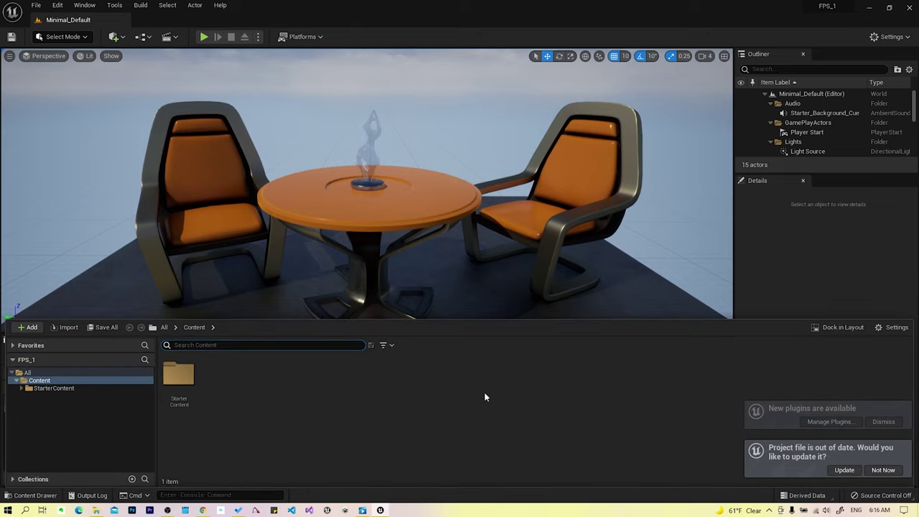
{"action": "left_click", "coordinate": [69, 339]}
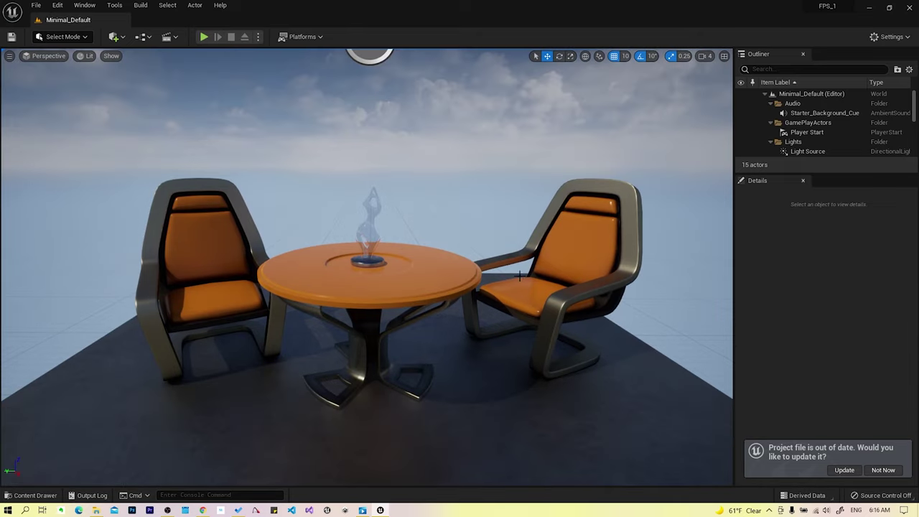